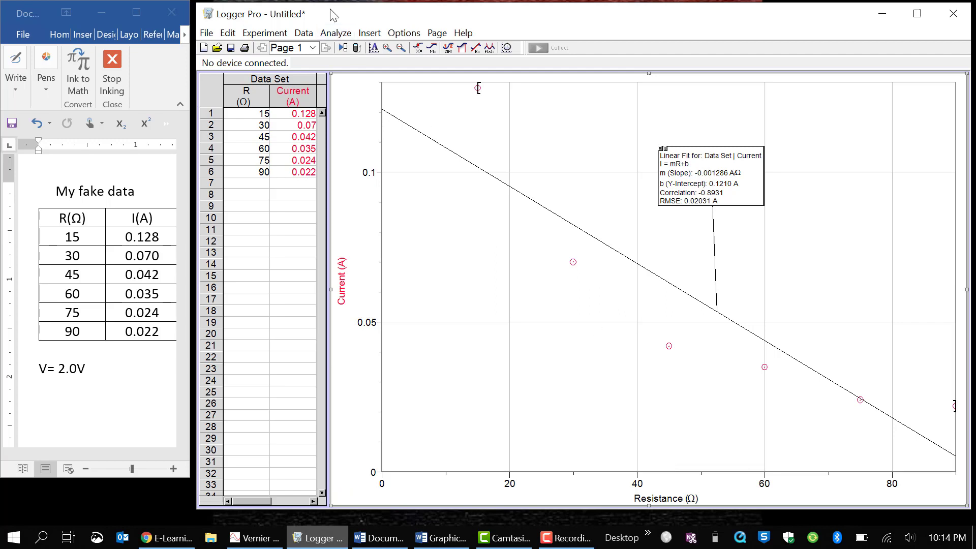
# Step: Start a new calculated column named Inverse Resistance with short name 1/R and units 1/Ω
pyautogui.click(304, 33)
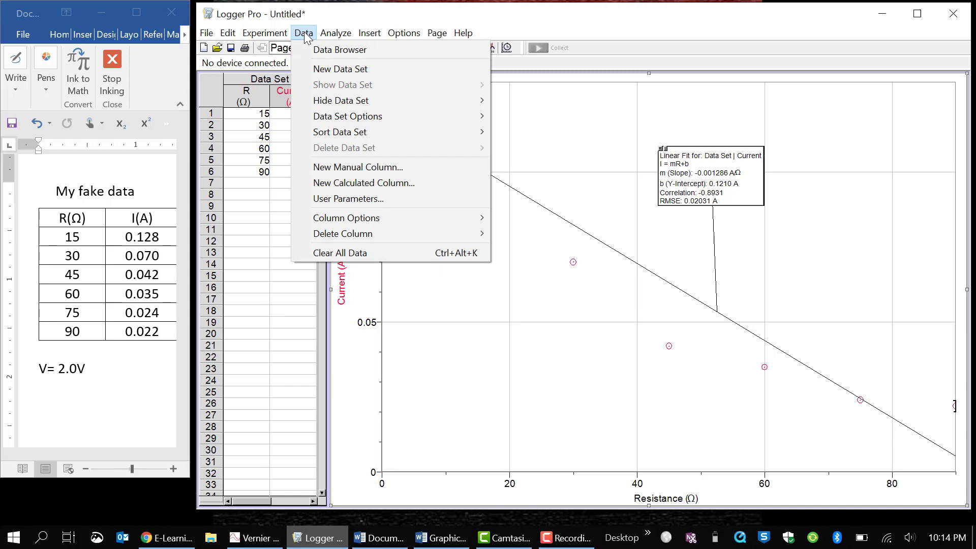
pyautogui.click(321, 183)
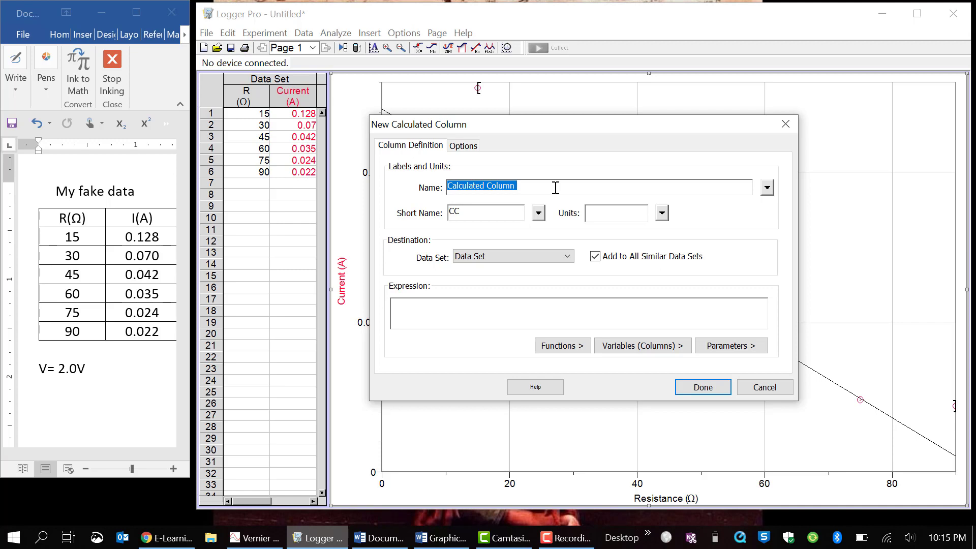
pyautogui.write('Inver')
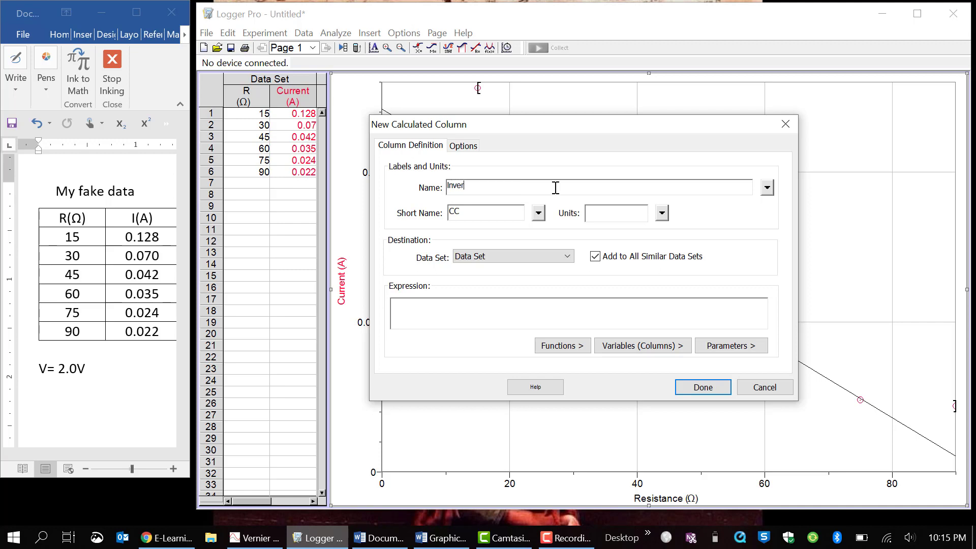
pyautogui.write('se Resistance')
pyautogui.moveTo(478, 211); pyautogui.dragTo(442, 210)
pyautogui.write('1/R')
pyautogui.write('1')
pyautogui.click(662, 213)
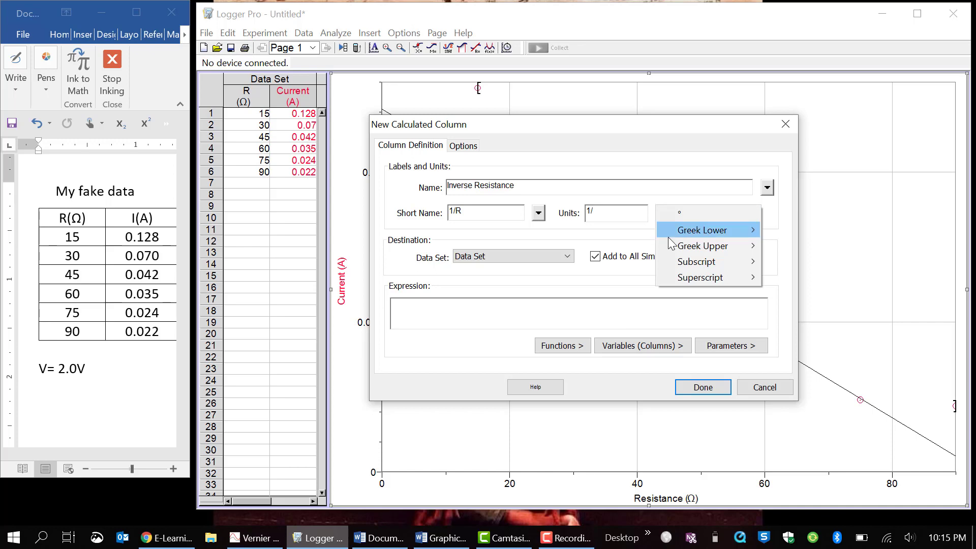
pyautogui.moveTo(688, 252)
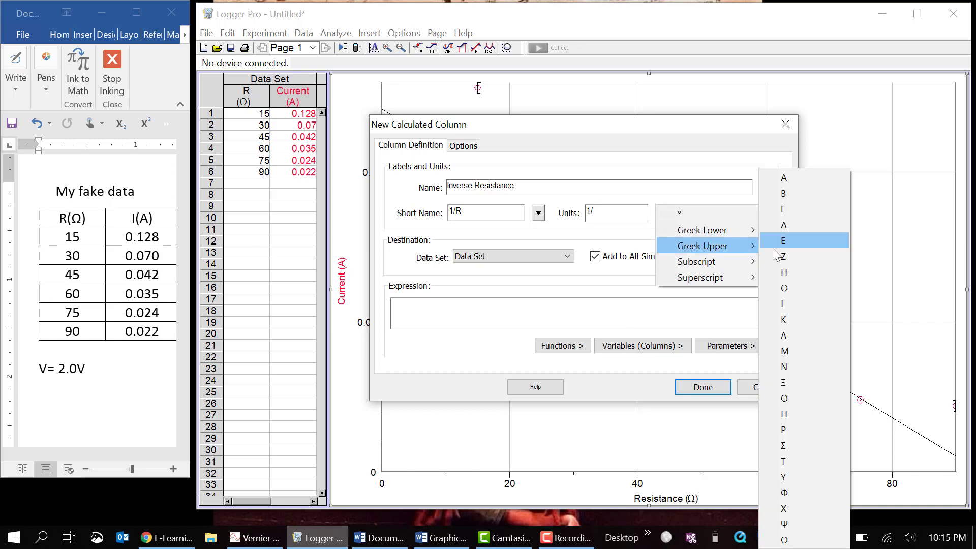
pyautogui.click(788, 539)
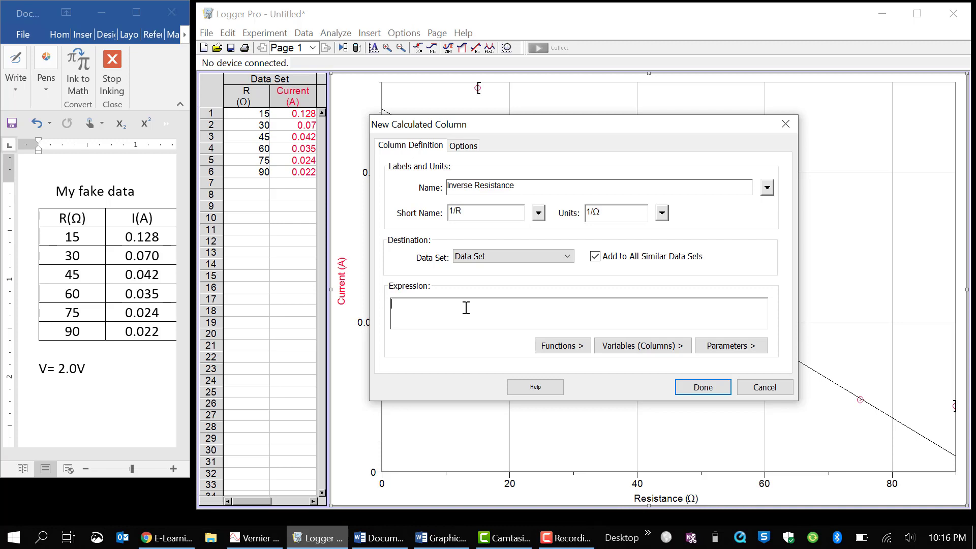
# Step: Define the column expression as 1/"Resistance", create the column, and auto-arrange the page to show all three data columns
pyautogui.write('1/')
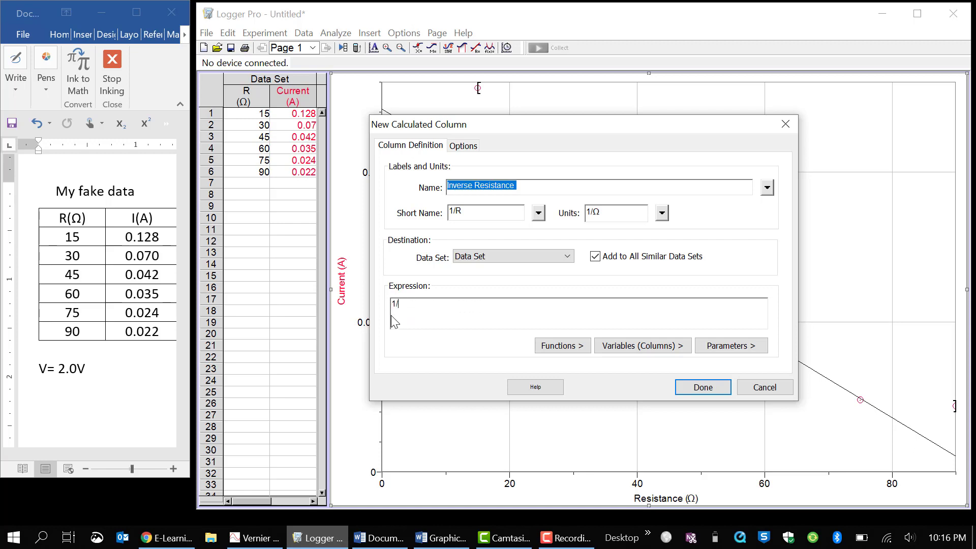
pyautogui.click(625, 347)
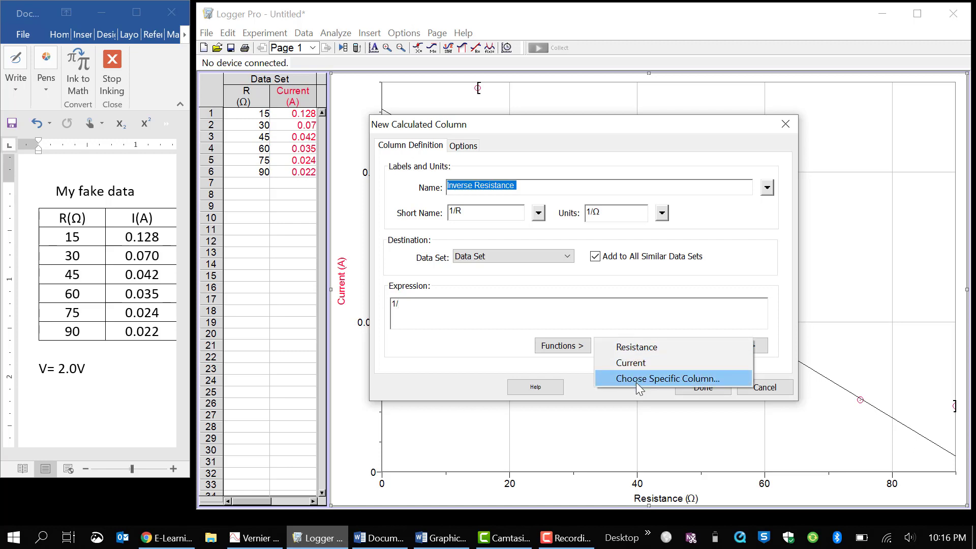
pyautogui.click(661, 346)
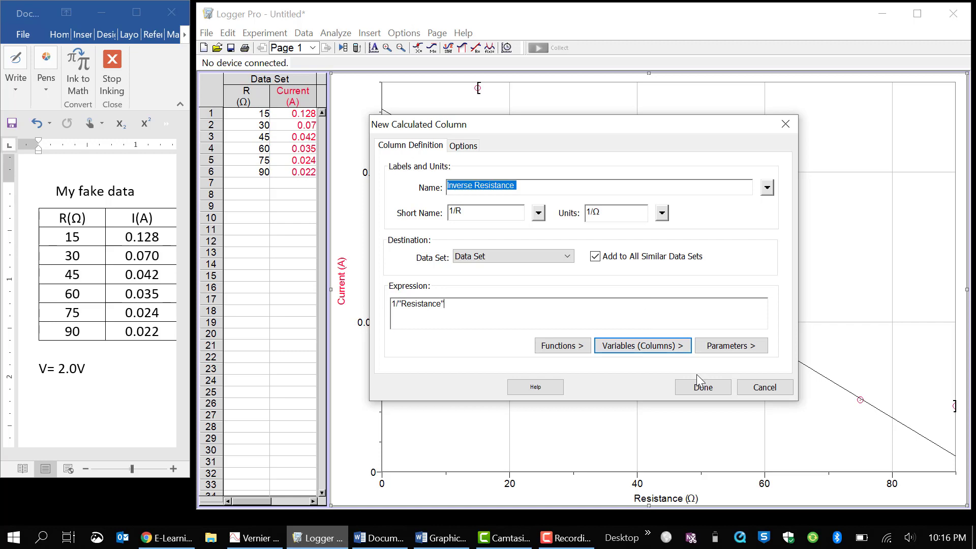
pyautogui.click(702, 389)
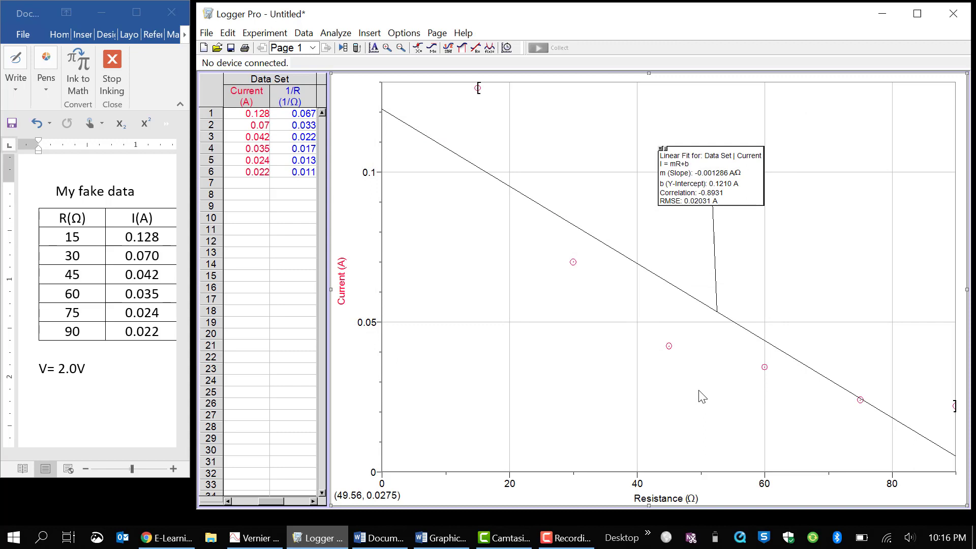
pyautogui.hotkey('ctrl', 'r')
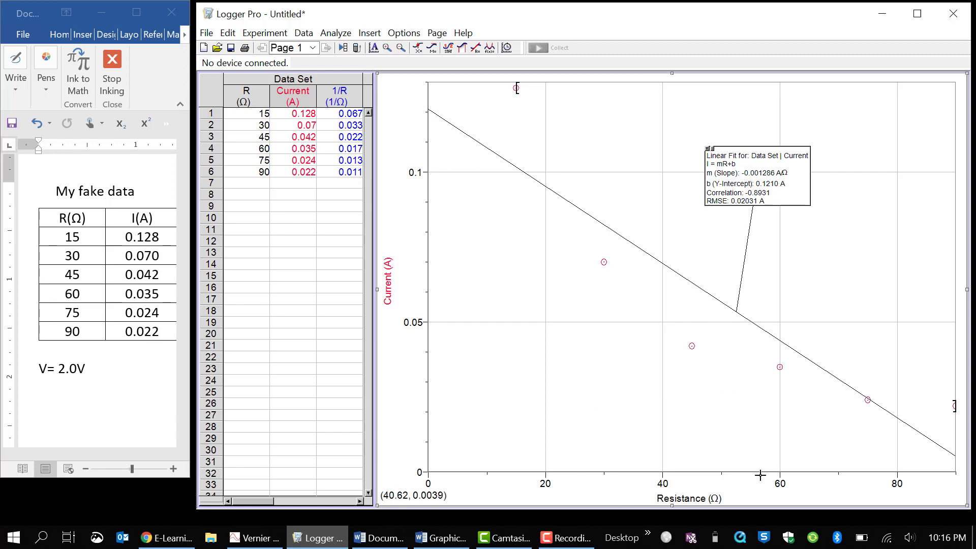
# Step: Plot Inverse Resistance on the graph's horizontal axis and autoscale the graph from 0
pyautogui.click(679, 502)
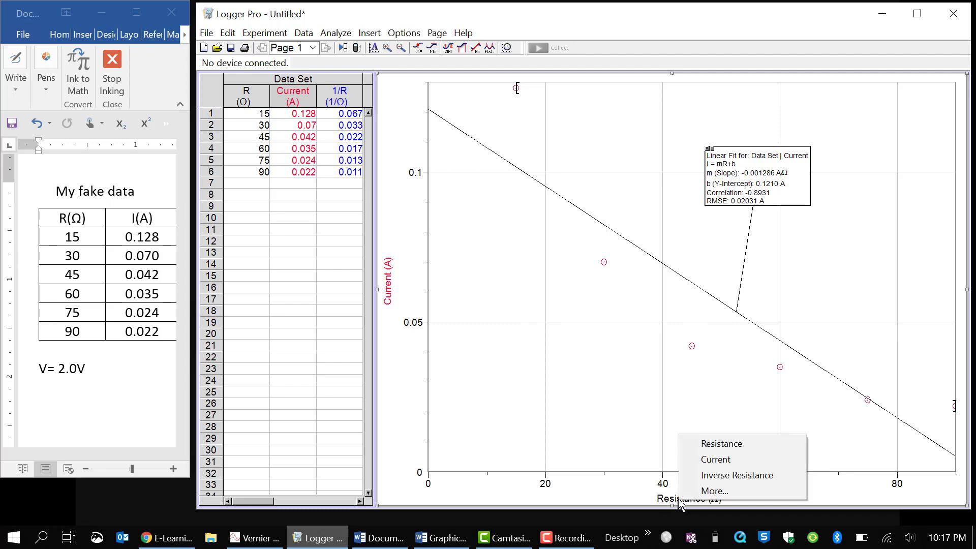
pyautogui.click(701, 479)
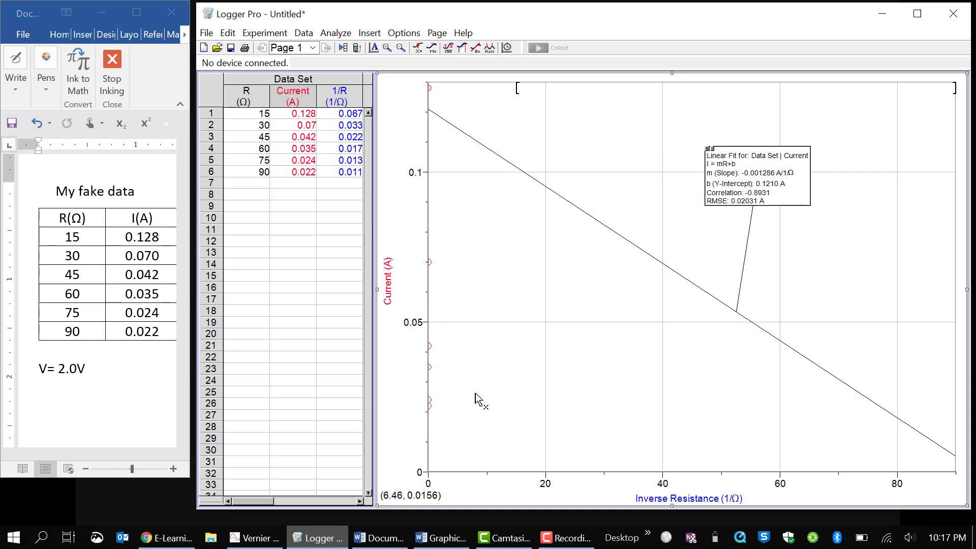
pyautogui.rightClick(578, 332)
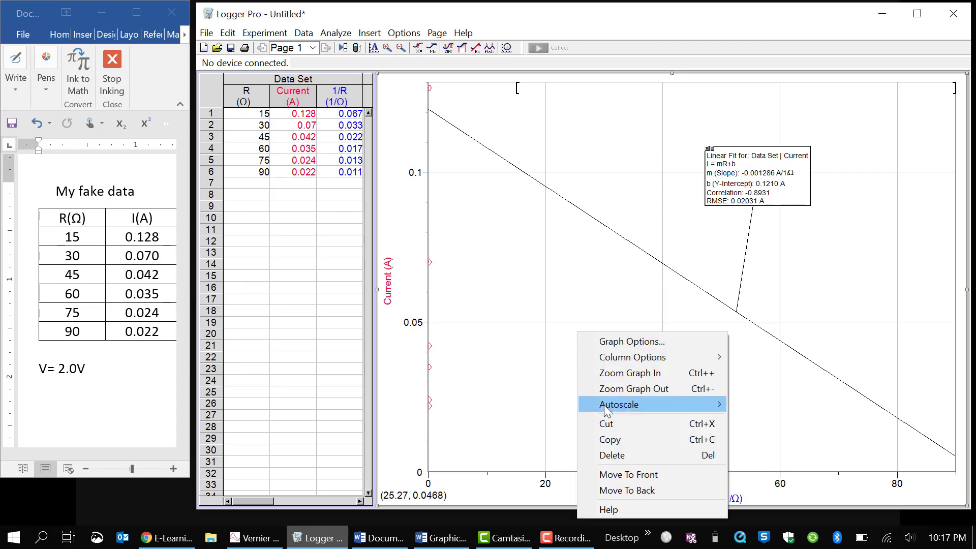
pyautogui.moveTo(605, 406)
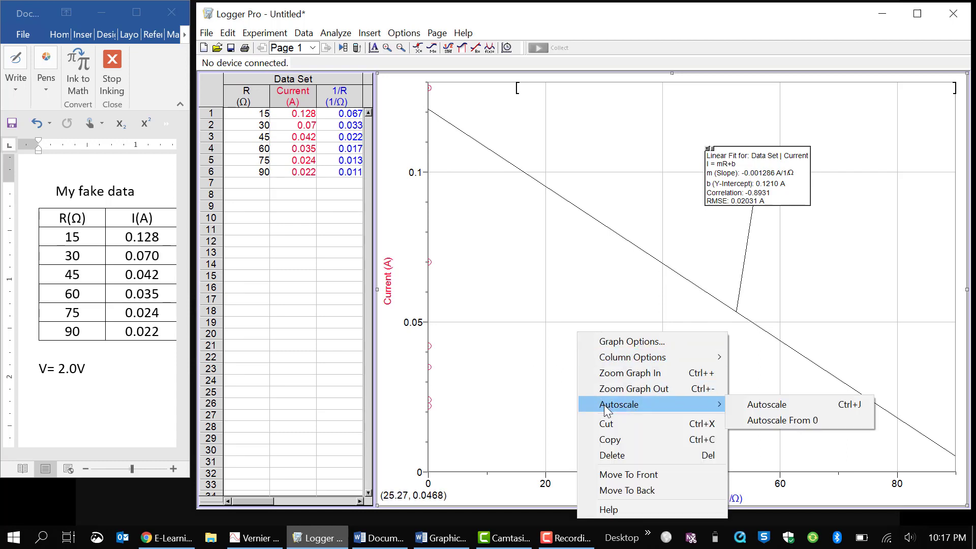
pyautogui.click(745, 418)
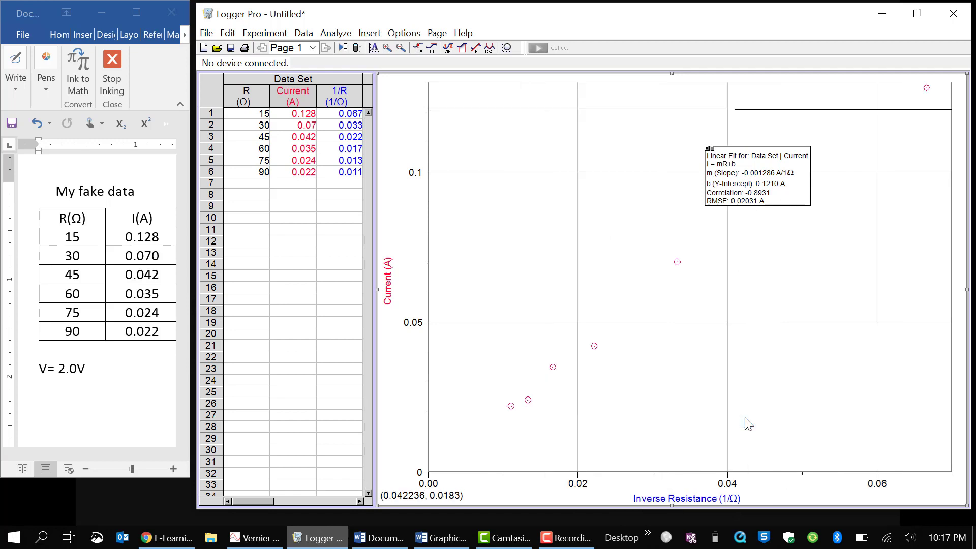
# Step: Remove the outdated linear fit and its results box from the graph
pyautogui.click(708, 152)
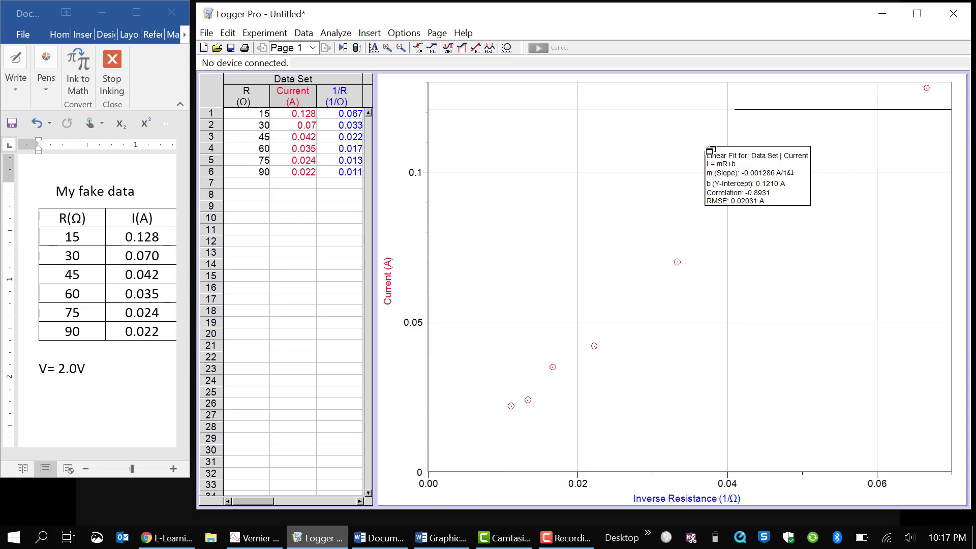
pyautogui.click(710, 151)
pyautogui.click(703, 148)
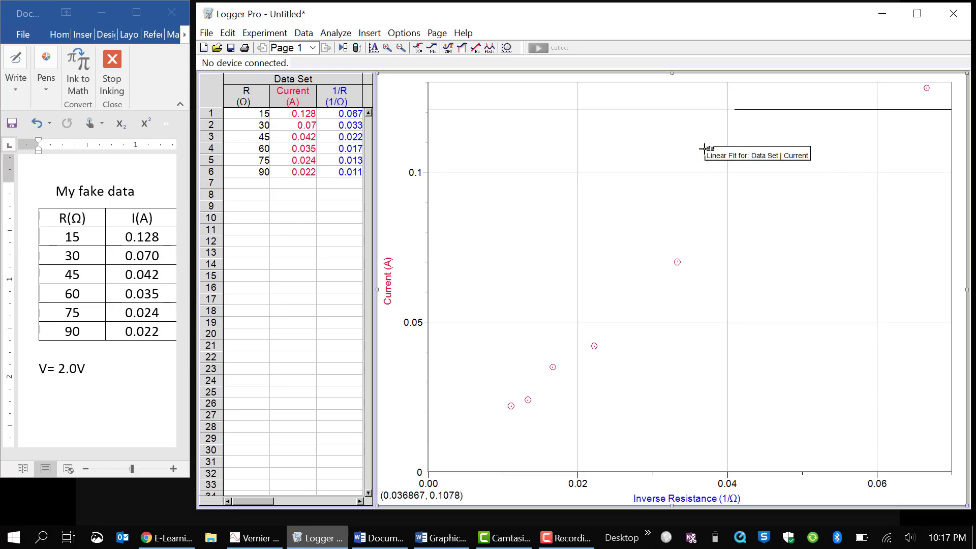
pyautogui.click(708, 150)
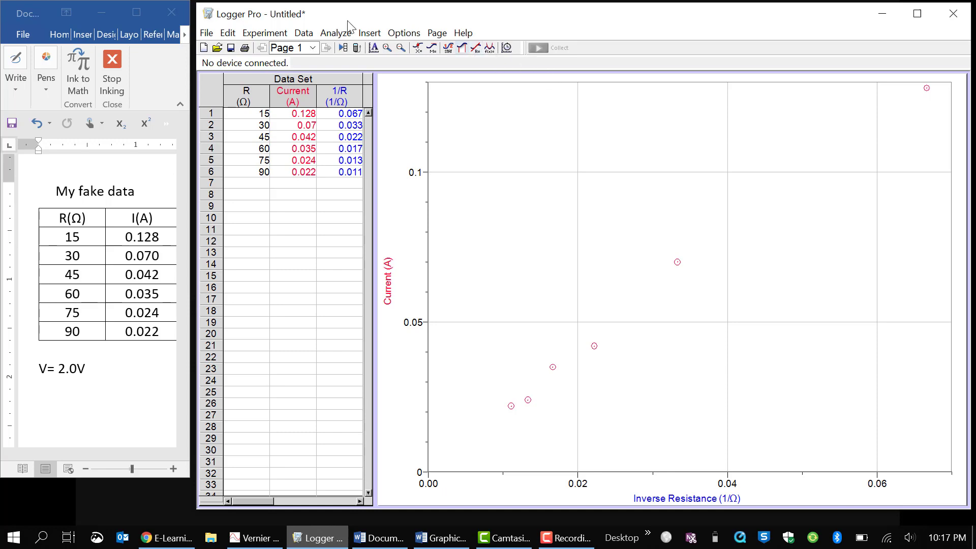
# Step: Apply a linear fit to the current versus inverse resistance data and place its results box clear of the line
pyautogui.click(344, 36)
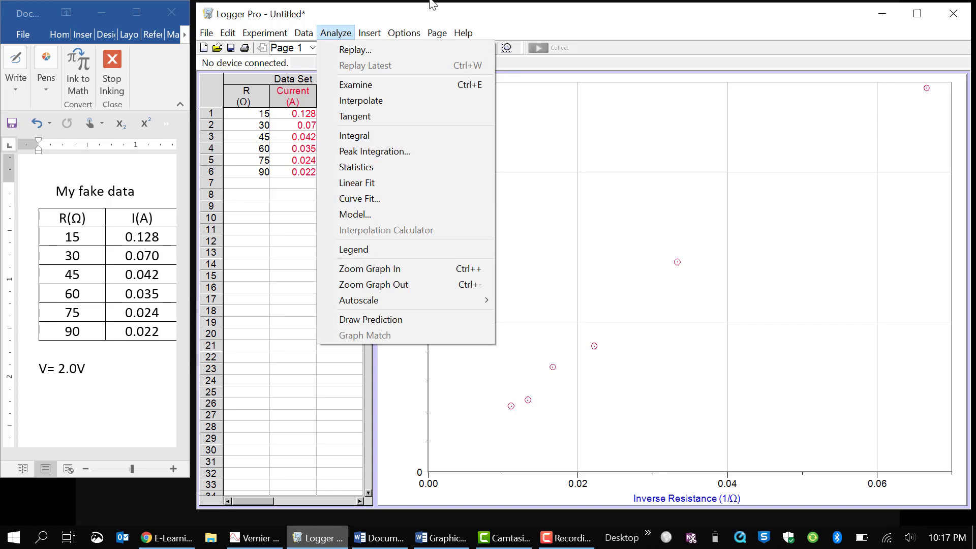
pyautogui.click(470, 3)
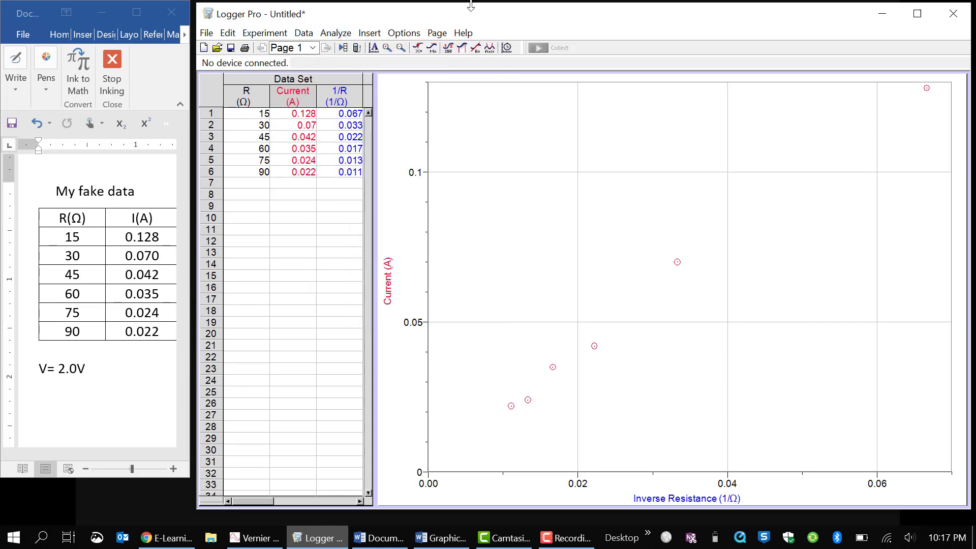
pyautogui.click(476, 51)
pyautogui.moveTo(519, 214); pyautogui.dragTo(606, 234)
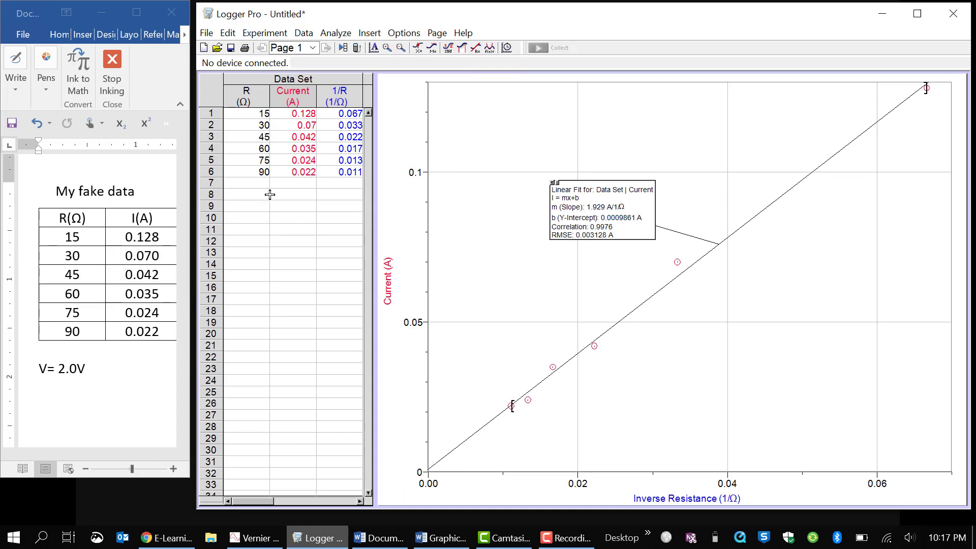
# Step: Switch to the Word document, widen its window, and draw a blue pen arrow pointing toward the linear fit results
pyautogui.click(126, 426)
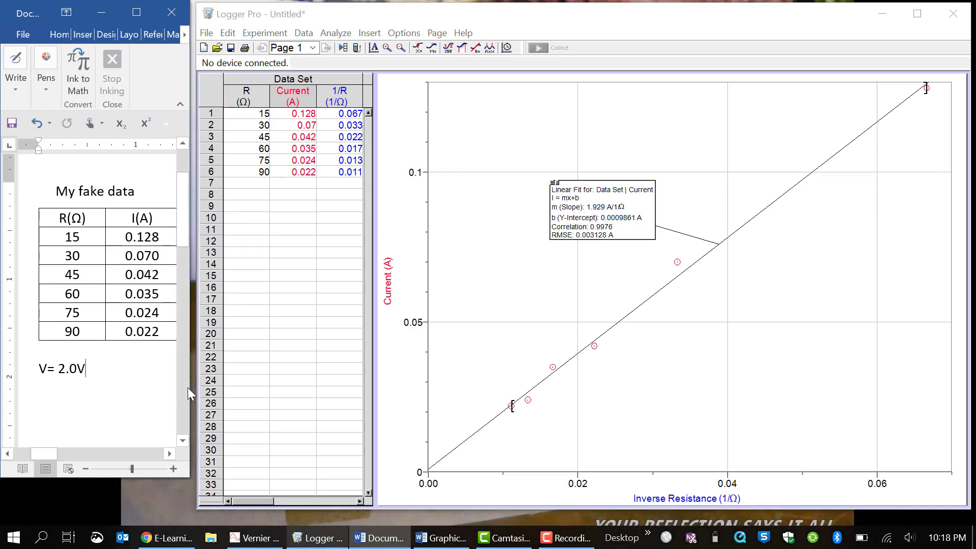
pyautogui.moveTo(188, 387); pyautogui.dragTo(529, 387)
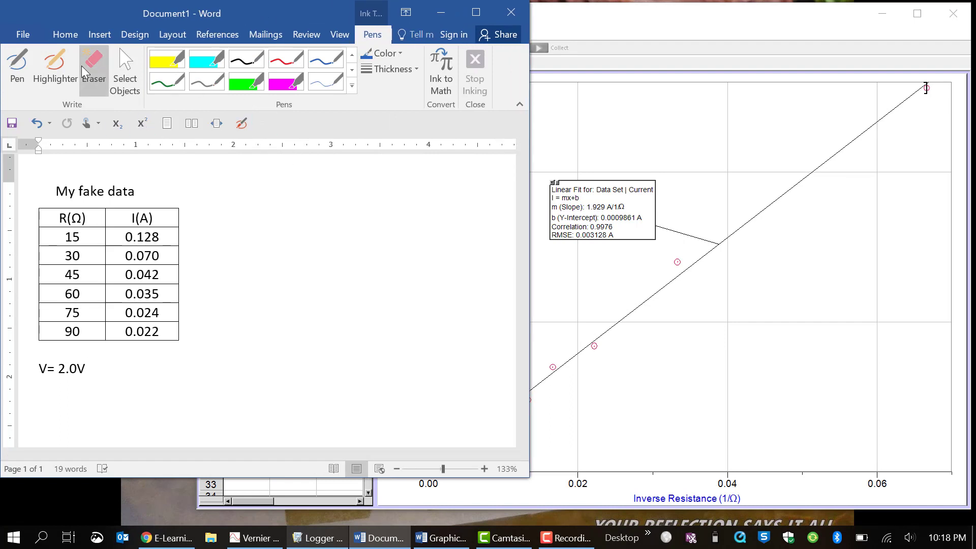
pyautogui.click(5, 71)
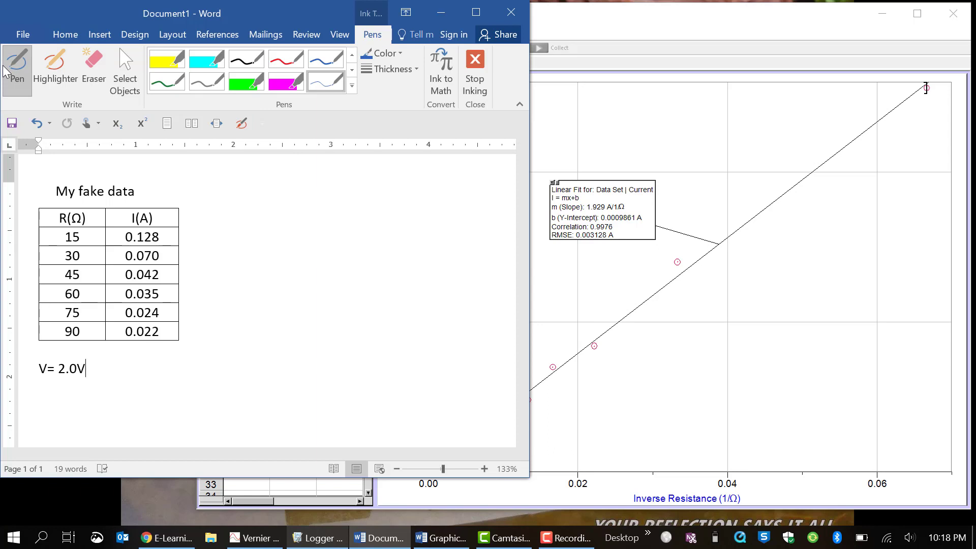
pyautogui.moveTo(503, 172)
pyautogui.mouseDown()
pyautogui.moveTo(487, 220)
pyautogui.moveTo(450, 198)
pyautogui.mouseUp()
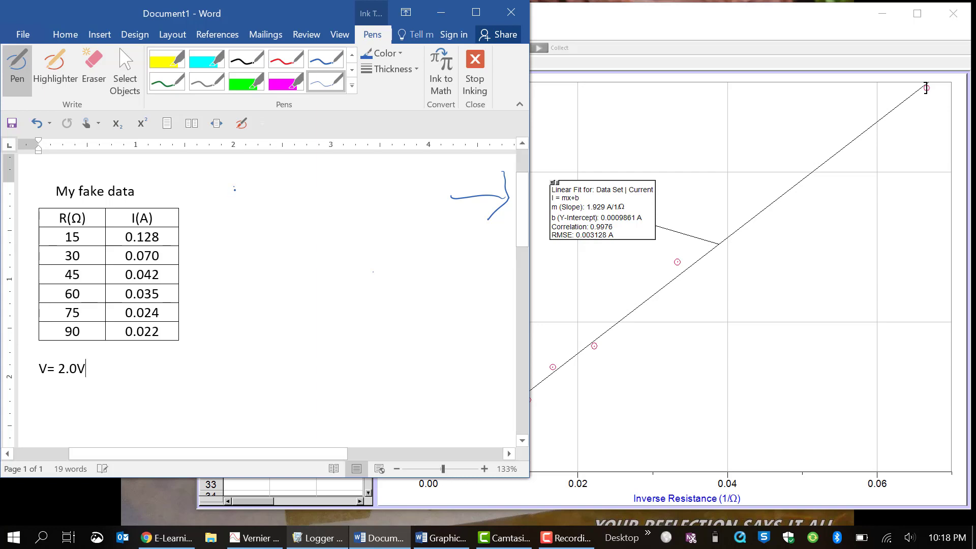
# Step: Handwrite the equation I = mx + B beside the data table, labelling x with 1/R and underlining m and B
pyautogui.moveTo(235, 186)
pyautogui.mouseDown()
pyautogui.moveTo(229, 208)
pyautogui.moveTo(242, 208)
pyautogui.moveTo(239, 183)
pyautogui.moveTo(282, 204)
pyautogui.moveTo(317, 203)
pyautogui.mouseUp()
pyautogui.moveTo(310, 199); pyautogui.dragTo(344, 207)
pyautogui.moveTo(341, 184)
pyautogui.mouseDown()
pyautogui.moveTo(357, 193)
pyautogui.moveTo(346, 210)
pyautogui.mouseUp()
pyautogui.moveTo(291, 188)
pyautogui.mouseDown()
pyautogui.moveTo(304, 181)
pyautogui.moveTo(294, 183)
pyautogui.mouseUp()
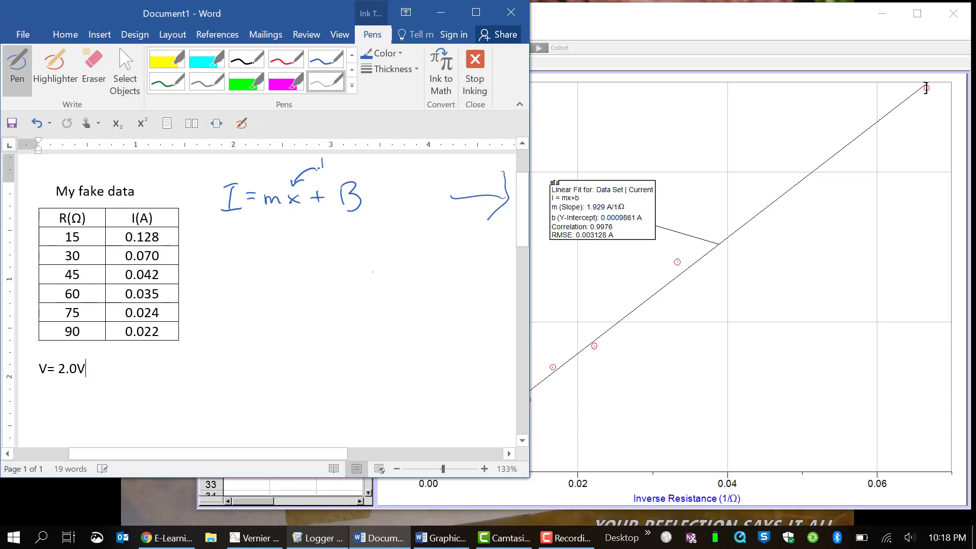
pyautogui.moveTo(323, 160); pyautogui.dragTo(323, 168)
pyautogui.moveTo(314, 171)
pyautogui.mouseDown()
pyautogui.moveTo(332, 164)
pyautogui.moveTo(331, 181)
pyautogui.mouseUp()
pyautogui.moveTo(266, 208); pyautogui.dragTo(281, 208)
pyautogui.moveTo(341, 212); pyautogui.dragTo(356, 211)
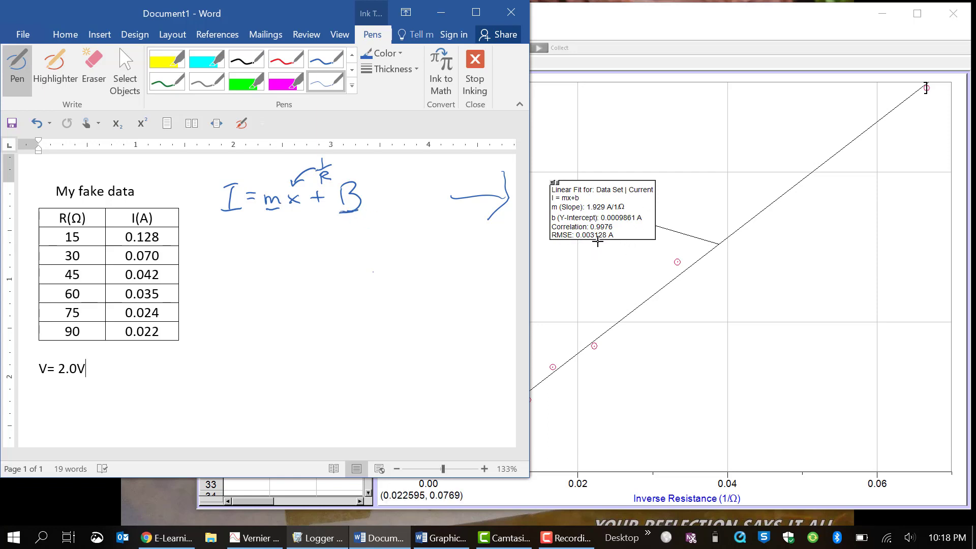
# Step: Handwrite I = (1.929 A/1/Ω below the general equation, with the simplified slope 1.929 A·Ω underneath
pyautogui.moveTo(212, 234); pyautogui.dragTo(217, 256)
pyautogui.moveTo(204, 235); pyautogui.dragTo(250, 262)
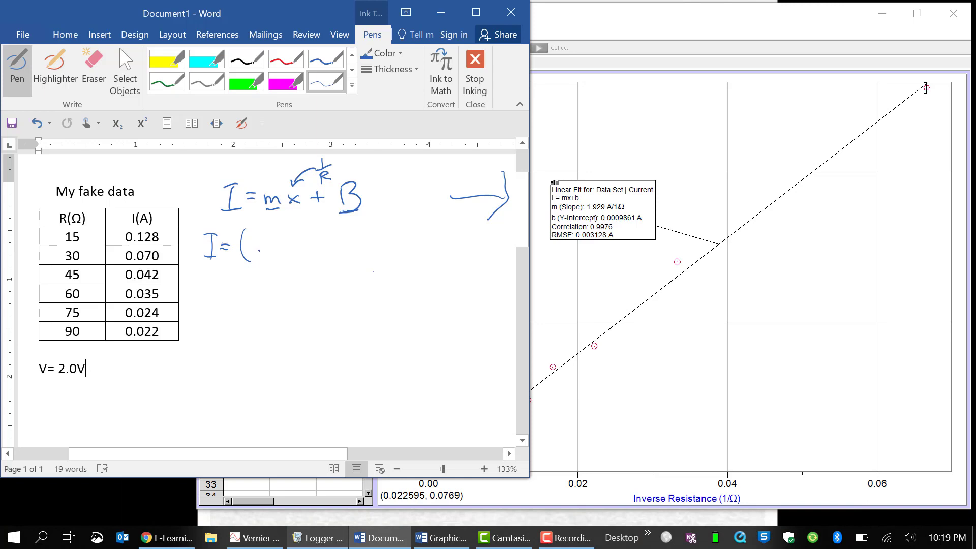
pyautogui.moveTo(255, 240)
pyautogui.mouseDown()
pyautogui.moveTo(255, 258)
pyautogui.moveTo(320, 256)
pyautogui.moveTo(323, 246)
pyautogui.moveTo(332, 271)
pyautogui.moveTo(363, 258)
pyautogui.mouseUp()
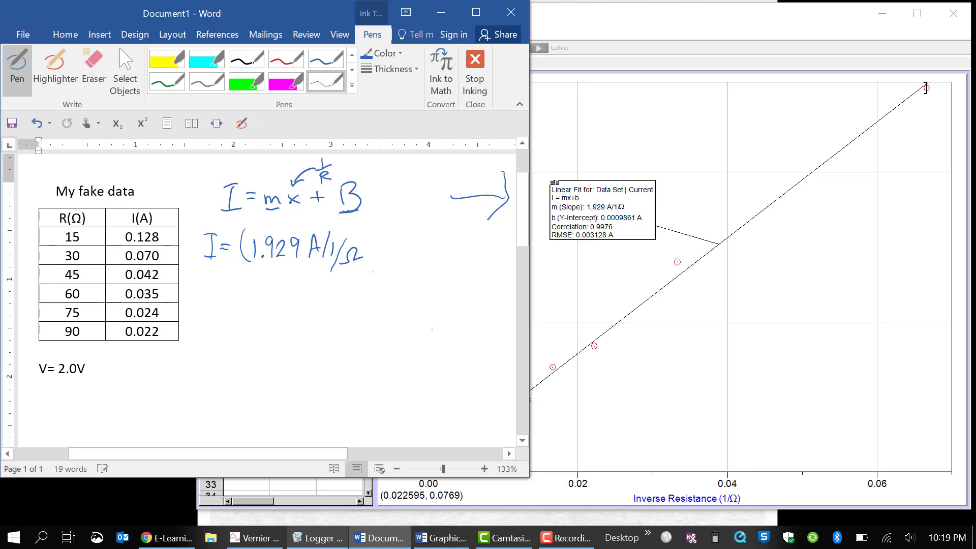
pyautogui.moveTo(250, 279)
pyautogui.mouseDown()
pyautogui.moveTo(251, 300)
pyautogui.moveTo(273, 286)
pyautogui.moveTo(272, 303)
pyautogui.mouseUp()
pyautogui.moveTo(276, 286)
pyautogui.mouseDown()
pyautogui.moveTo(293, 300)
pyautogui.moveTo(307, 286)
pyautogui.moveTo(311, 304)
pyautogui.mouseUp()
pyautogui.moveTo(304, 299); pyautogui.dragTo(341, 301)
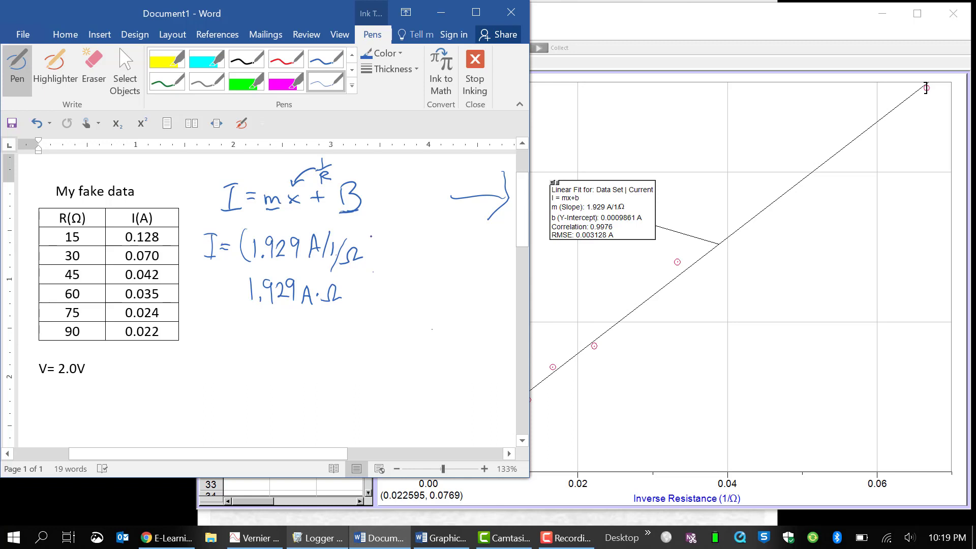
# Step: Complete the handwritten equation with a closing parenthesis, 1/R and + 0.000986 A
pyautogui.moveTo(361, 230); pyautogui.dragTo(364, 270)
pyautogui.moveTo(383, 229)
pyautogui.mouseDown()
pyautogui.moveTo(395, 243)
pyautogui.moveTo(378, 268)
pyautogui.moveTo(406, 252)
pyautogui.mouseUp()
pyautogui.moveTo(400, 248); pyautogui.dragTo(412, 247)
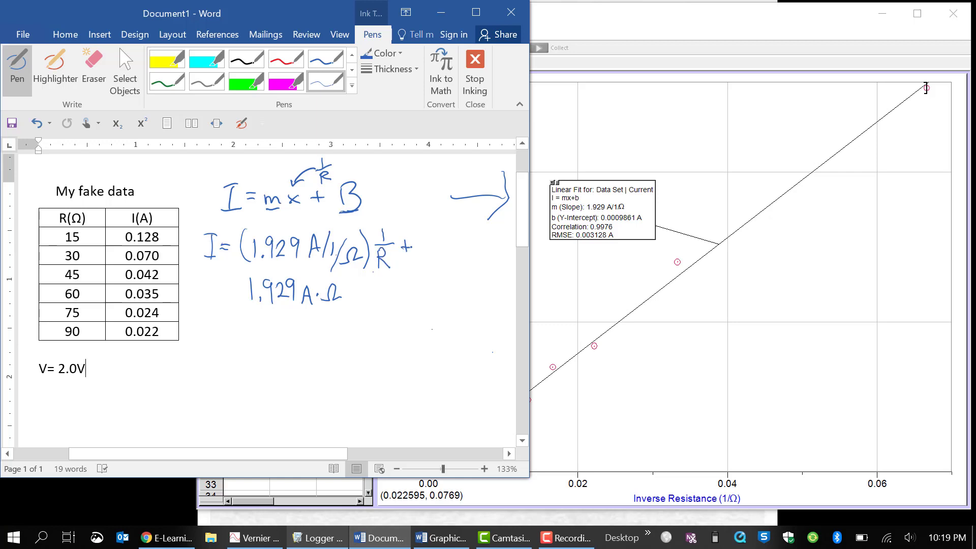
pyautogui.moveTo(420, 240); pyautogui.dragTo(431, 255)
pyautogui.moveTo(442, 242); pyautogui.dragTo(456, 245)
pyautogui.moveTo(468, 241)
pyautogui.mouseDown()
pyautogui.moveTo(465, 258)
pyautogui.moveTo(475, 241)
pyautogui.moveTo(472, 258)
pyautogui.moveTo(498, 234)
pyautogui.moveTo(506, 249)
pyautogui.mouseUp()
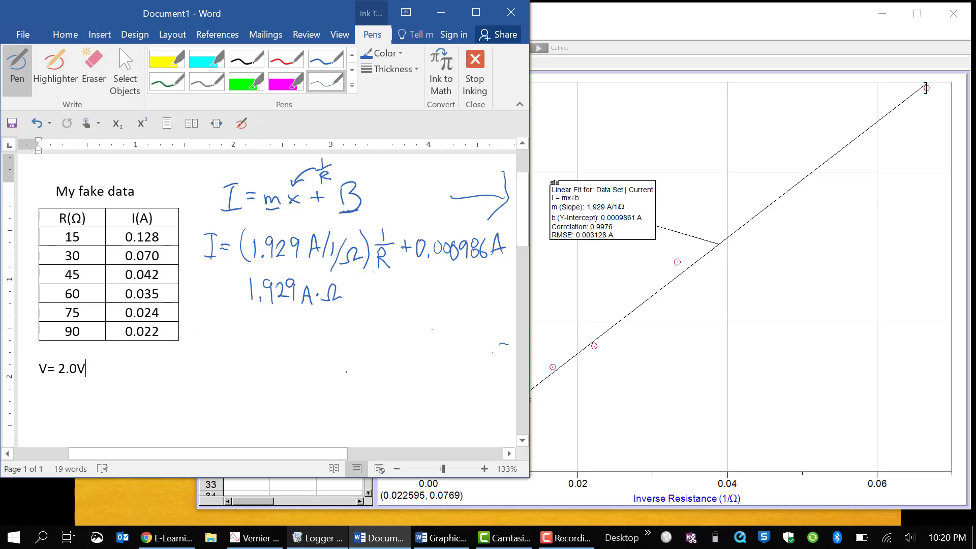
# Step: Circle the simplified slope 1.929 A·Ω, the typed V= 2.0V, and the slope term in the equation
pyautogui.moveTo(282, 265)
pyautogui.mouseDown()
pyautogui.moveTo(293, 269)
pyautogui.moveTo(262, 312)
pyautogui.moveTo(353, 278)
pyautogui.moveTo(272, 264)
pyautogui.mouseUp()
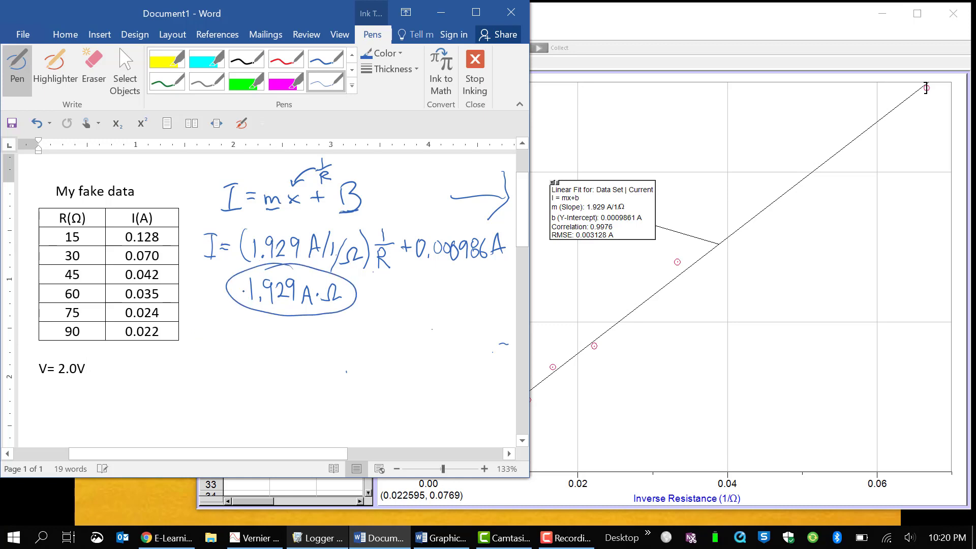
pyautogui.moveTo(81, 350)
pyautogui.mouseDown()
pyautogui.moveTo(88, 383)
pyautogui.moveTo(34, 362)
pyautogui.moveTo(49, 354)
pyautogui.mouseUp()
pyautogui.moveTo(310, 271)
pyautogui.mouseDown()
pyautogui.moveTo(343, 266)
pyautogui.moveTo(302, 213)
pyautogui.moveTo(243, 262)
pyautogui.moveTo(269, 265)
pyautogui.mouseUp()
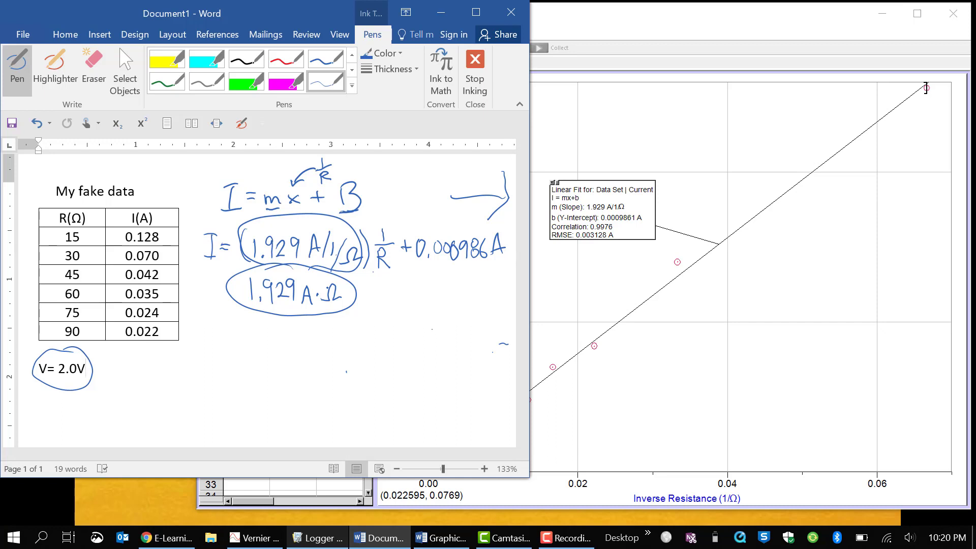
# Step: Handwrite 1.929 A/ohms below the circled simplified slope
pyautogui.moveTo(220, 333)
pyautogui.mouseDown()
pyautogui.moveTo(221, 354)
pyautogui.moveTo(237, 338)
pyautogui.moveTo(242, 351)
pyautogui.moveTo(259, 352)
pyautogui.moveTo(262, 340)
pyautogui.moveTo(266, 354)
pyautogui.moveTo(296, 350)
pyautogui.mouseUp()
pyautogui.click(228, 350)
pyautogui.click(244, 350)
pyautogui.moveTo(285, 344)
pyautogui.mouseDown()
pyautogui.moveTo(296, 362)
pyautogui.moveTo(311, 344)
pyautogui.moveTo(344, 350)
pyautogui.mouseUp()
pyautogui.click(341, 349)
pyautogui.click(320, 377)
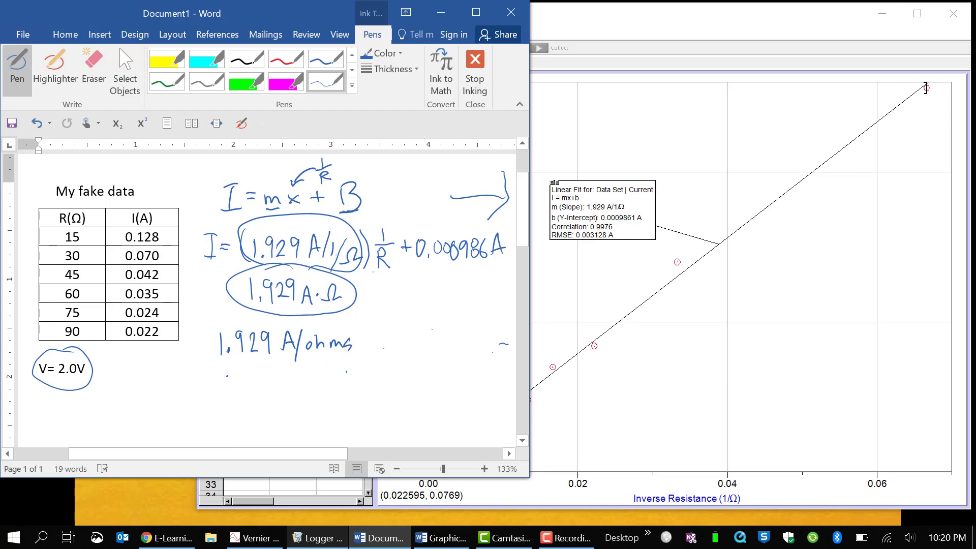
# Step: Handwrite 2.0V under the slope value and draw an arrow pointing to the circled V= 2.0V
pyautogui.moveTo(224, 373)
pyautogui.mouseDown()
pyautogui.moveTo(233, 390)
pyautogui.moveTo(247, 372)
pyautogui.moveTo(270, 371)
pyautogui.mouseUp()
pyautogui.click(238, 388)
pyautogui.moveTo(106, 360)
pyautogui.mouseDown()
pyautogui.moveTo(122, 386)
pyautogui.moveTo(188, 374)
pyautogui.mouseUp()
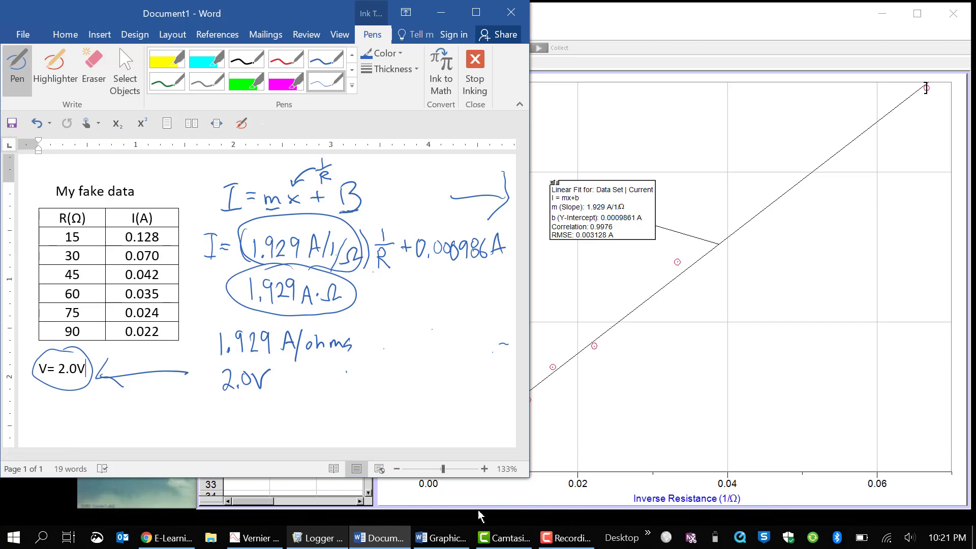
pyautogui.click(566, 538)
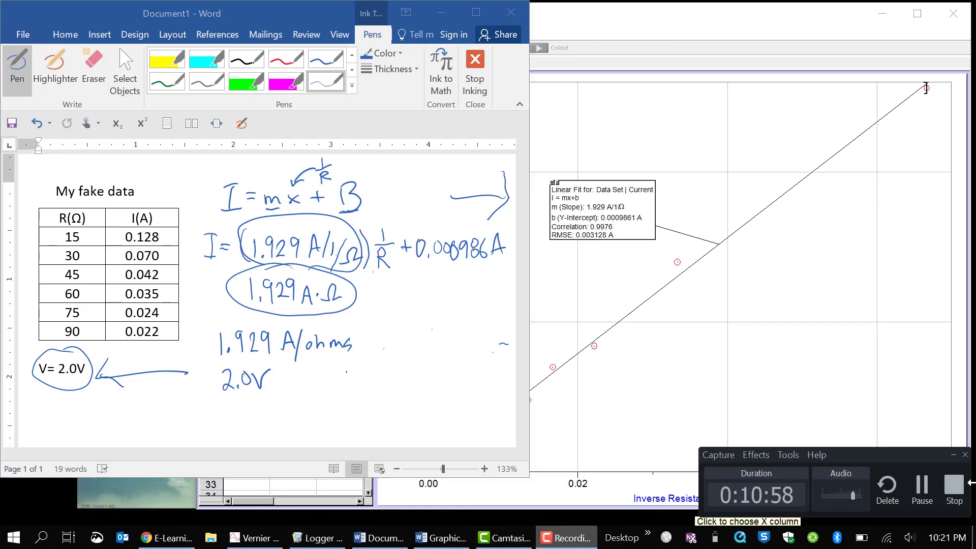